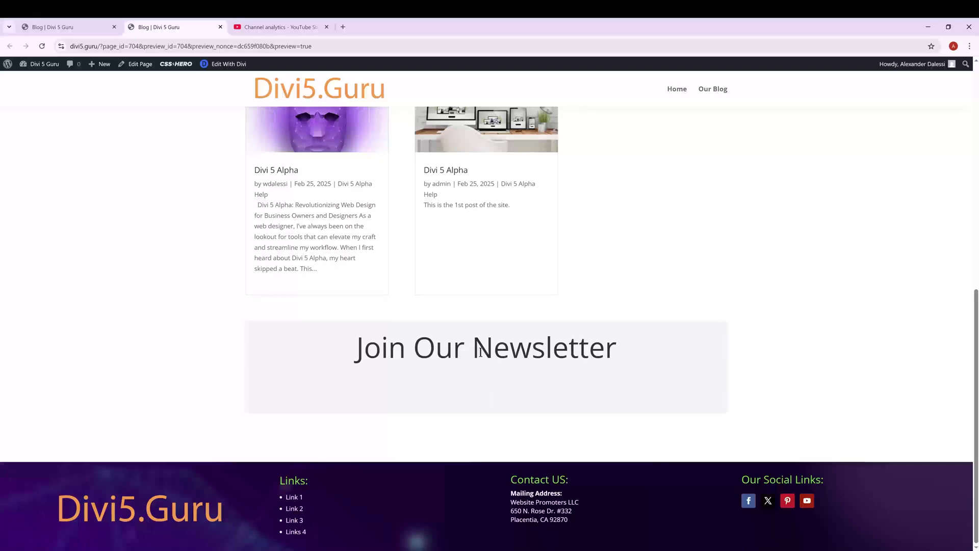
# Step: Open the Blog page for editing in the Divi visual builder from its preview
pyautogui.click(70, 20)
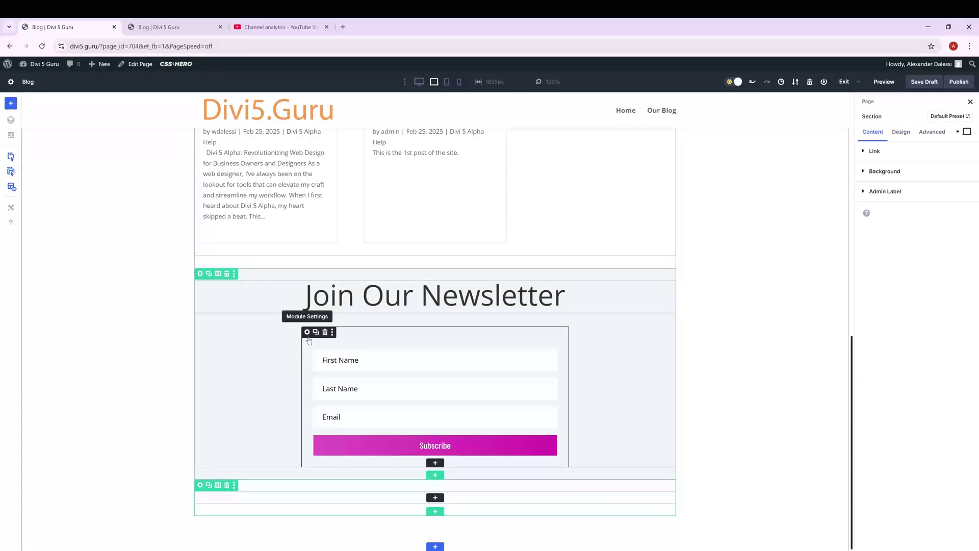
pyautogui.click(158, 27)
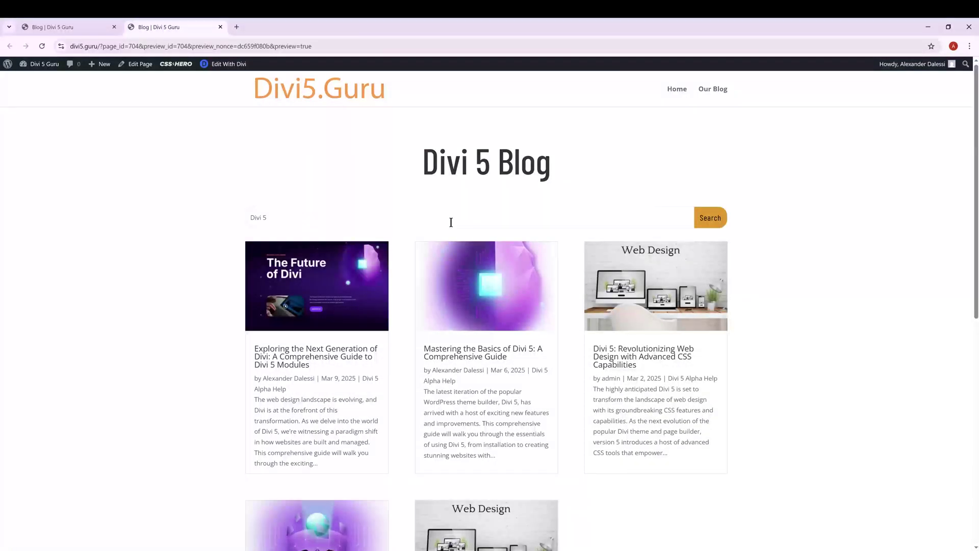
pyautogui.click(229, 64)
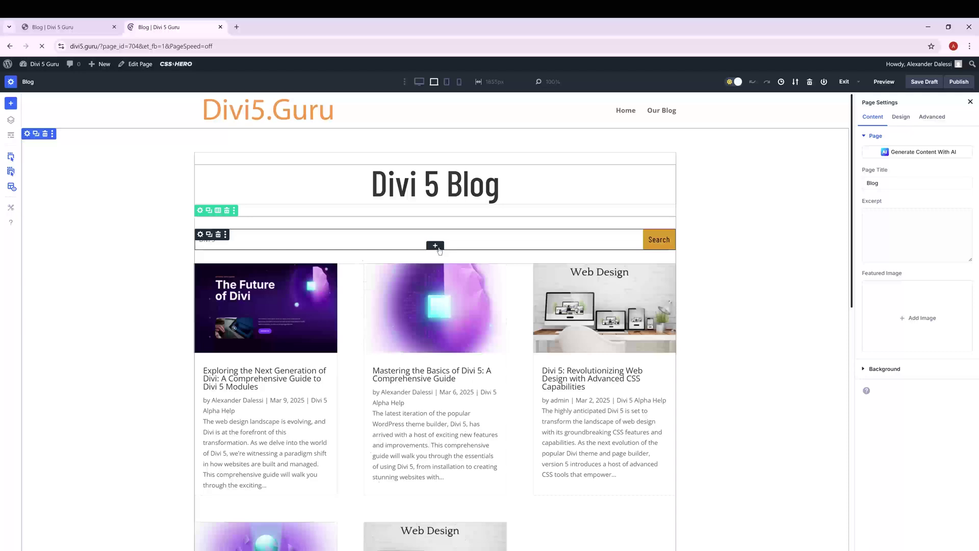
# Step: Insert a Search module below the existing search bar and apply Search Preset 1 to it
pyautogui.click(437, 244)
pyautogui.scroll(-5, 478, 418)
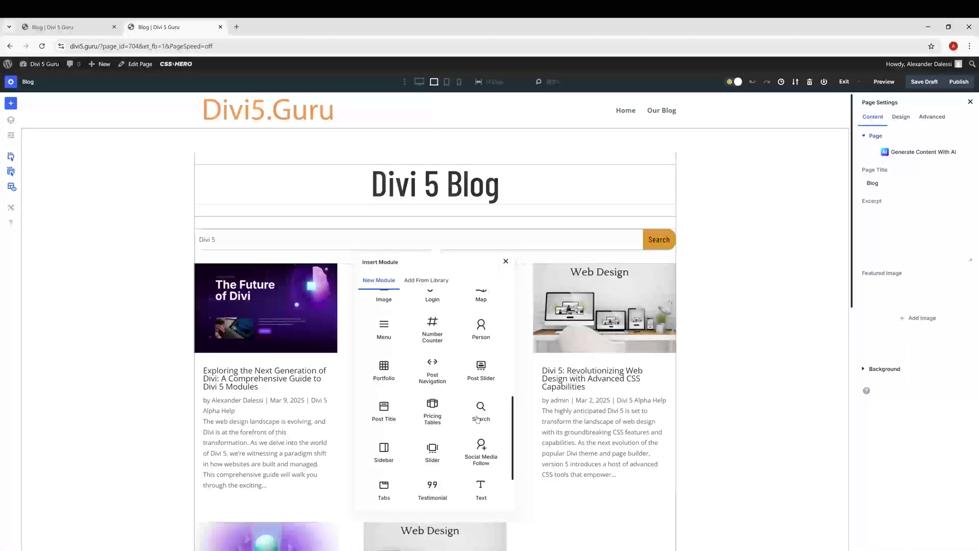
pyautogui.click(480, 411)
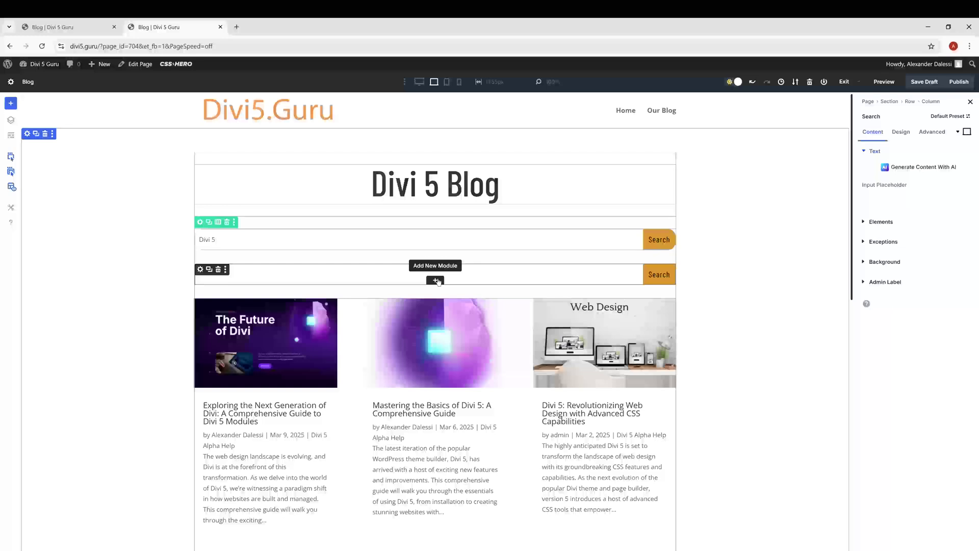
pyautogui.click(946, 117)
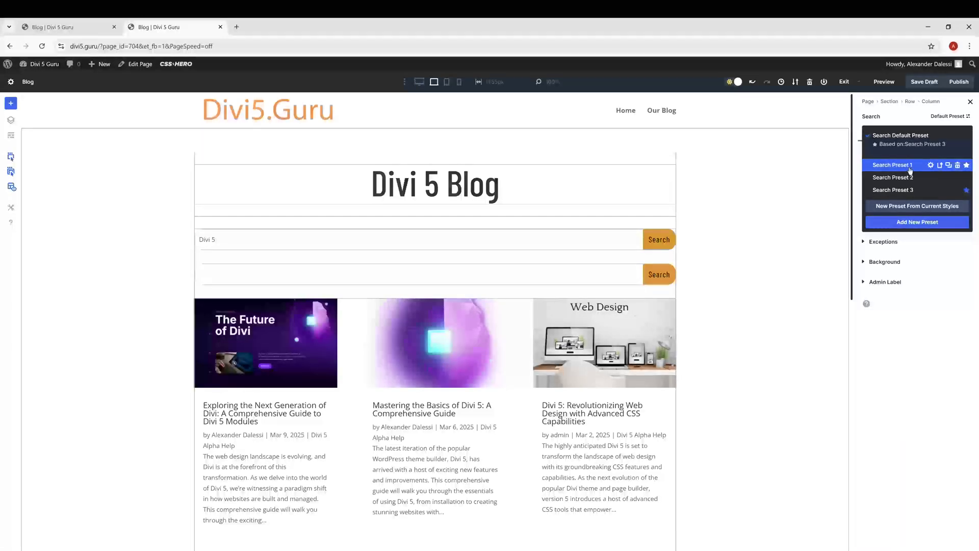
pyautogui.click(910, 170)
# Step: Style the new search button's text in black Barlow Condensed at 18px, with 1px letter spacing and 1.2em line height
pyautogui.click(900, 133)
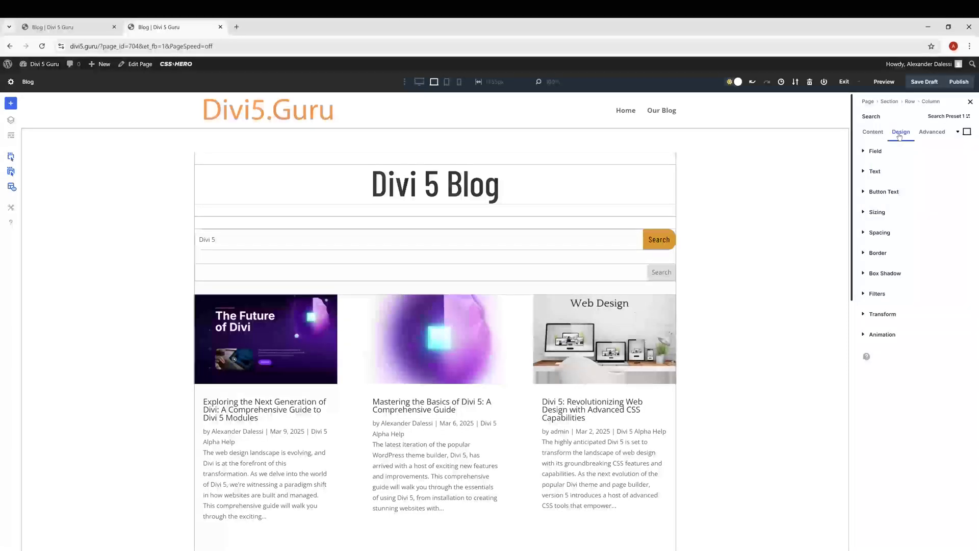
pyautogui.click(884, 191)
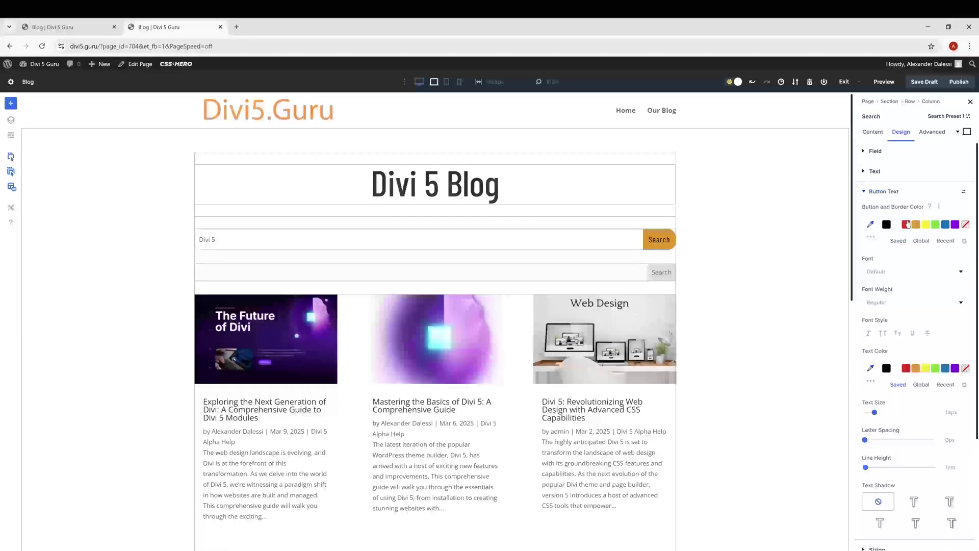
pyautogui.click(892, 276)
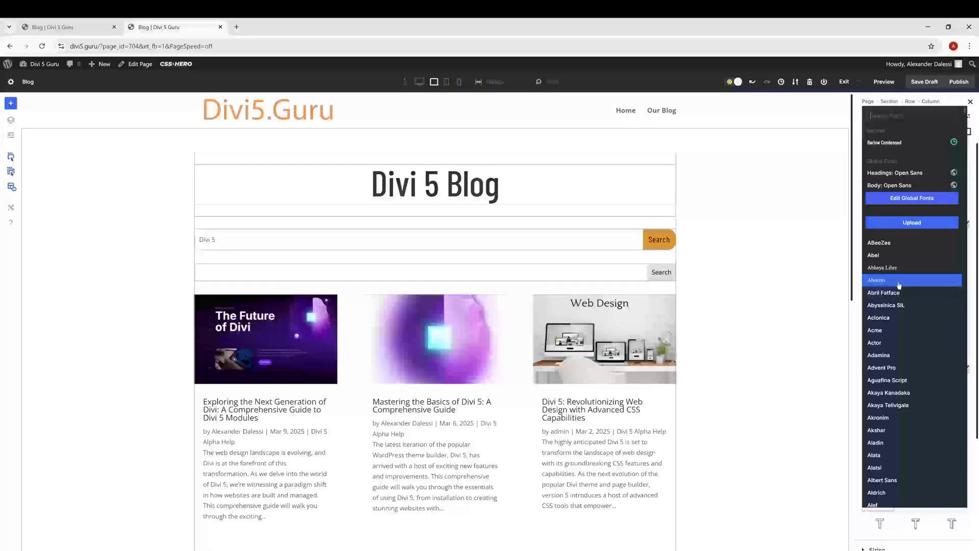
pyautogui.press('Escape')
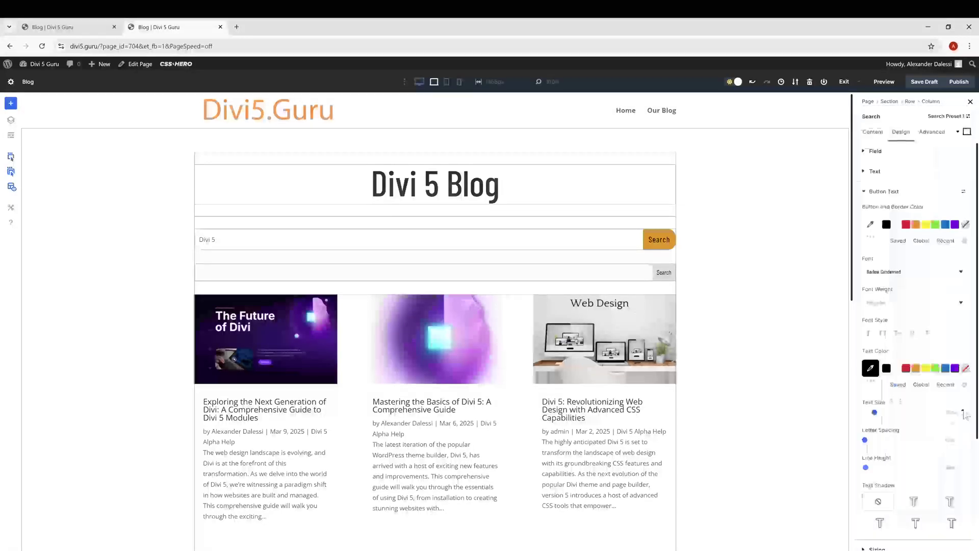
pyautogui.click(963, 411)
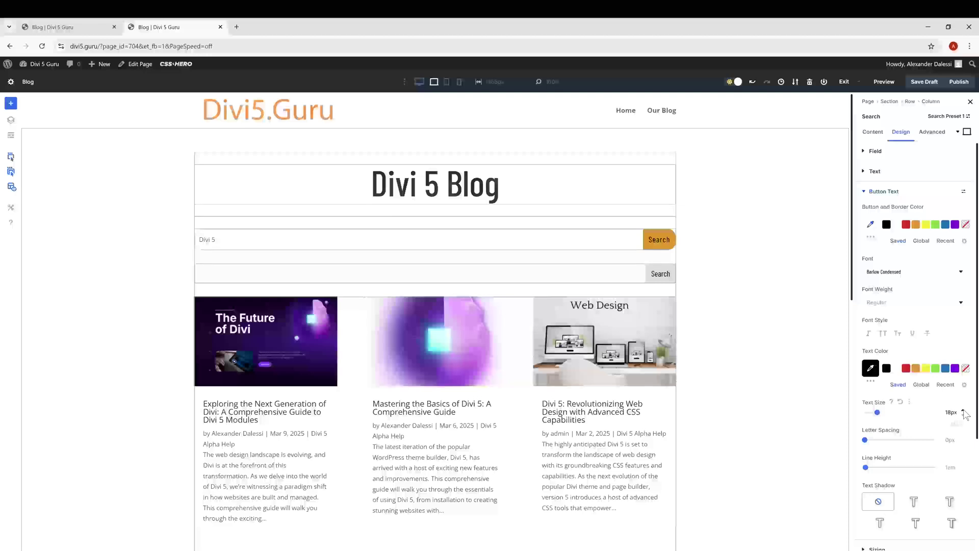
pyautogui.click(963, 439)
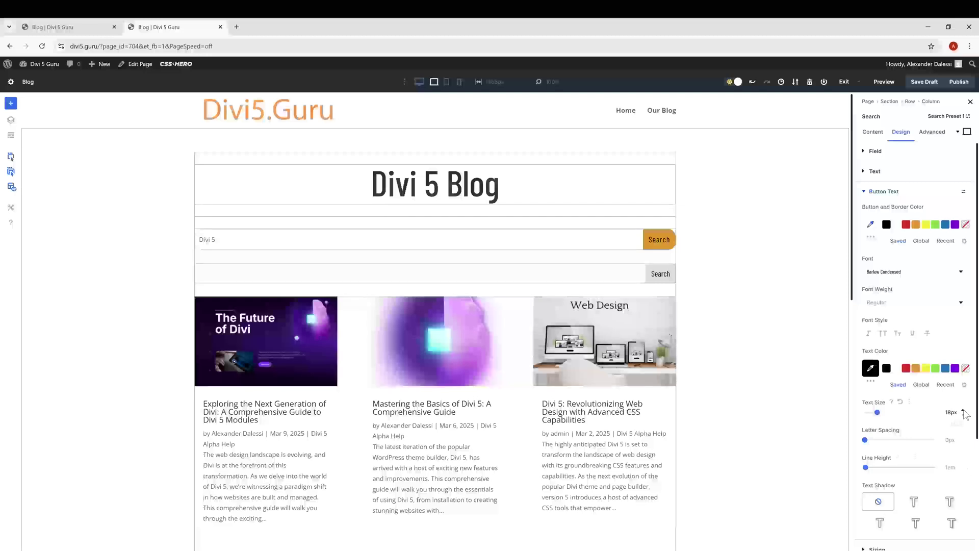
pyautogui.click(963, 465)
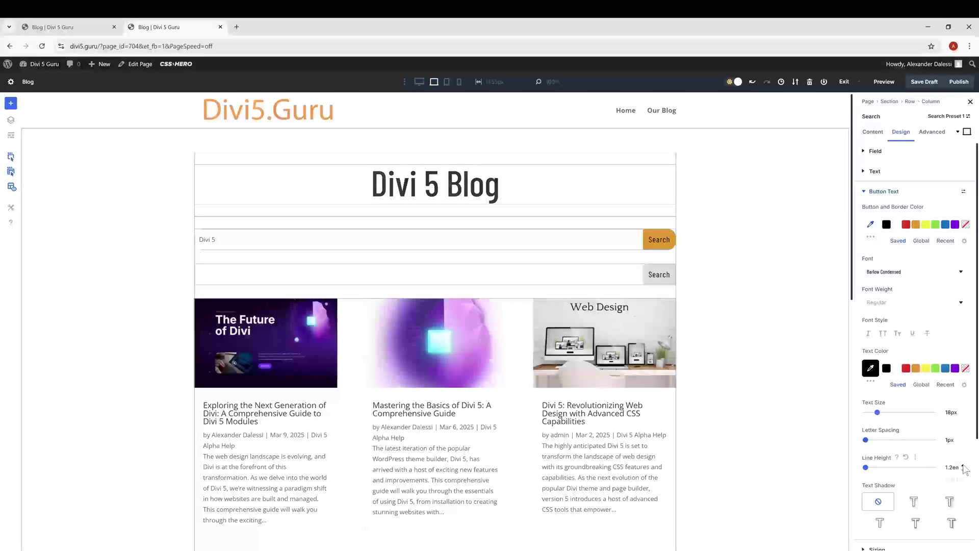
# Step: Set the search button's font weight to Regular and its button and border color to orange
pyautogui.click(945, 305)
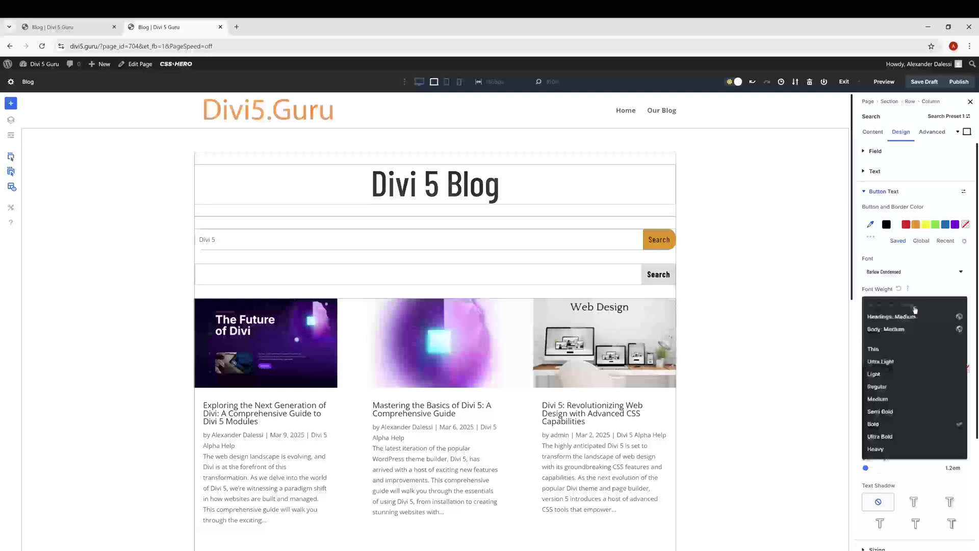
pyautogui.click(878, 387)
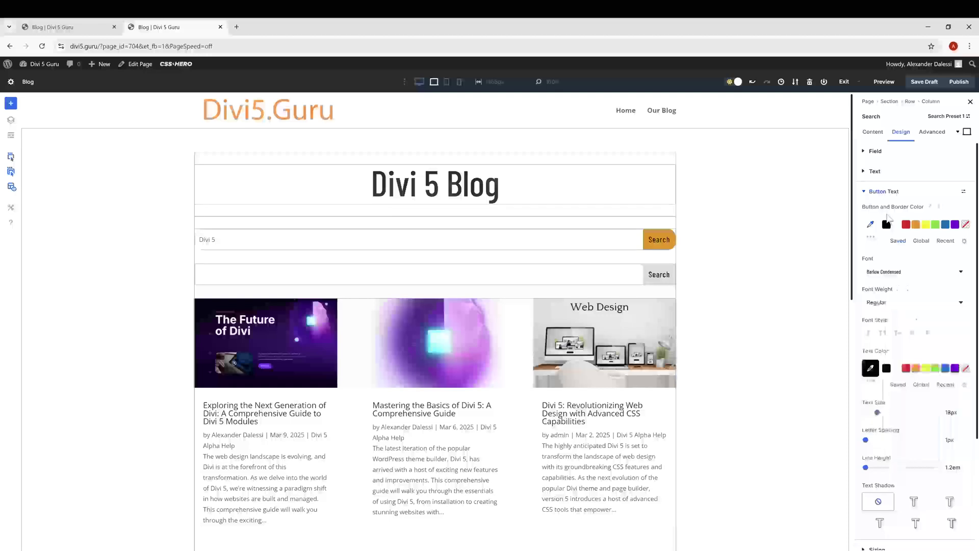
pyautogui.click(917, 224)
pyautogui.click(884, 192)
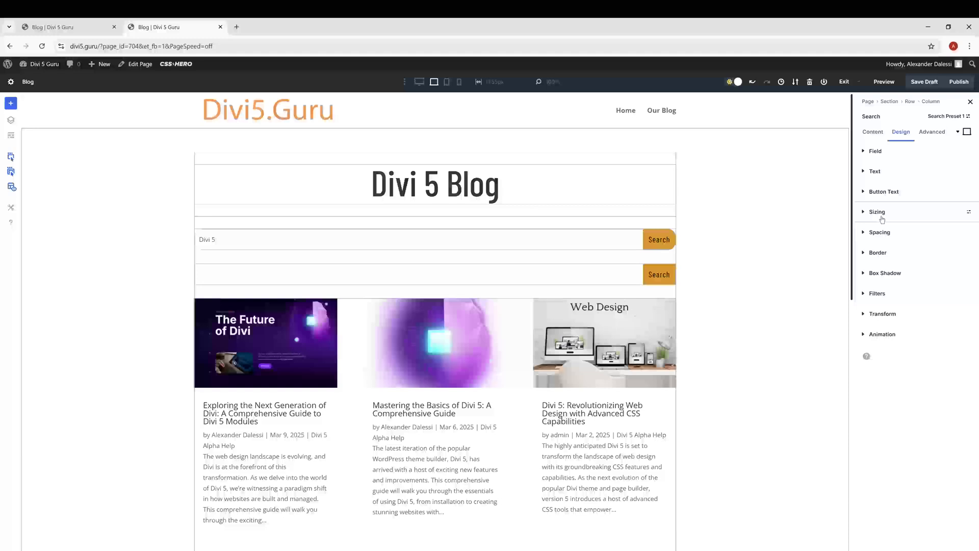
# Step: Set the search module's border radius to 20px on all four corners
pyautogui.click(877, 253)
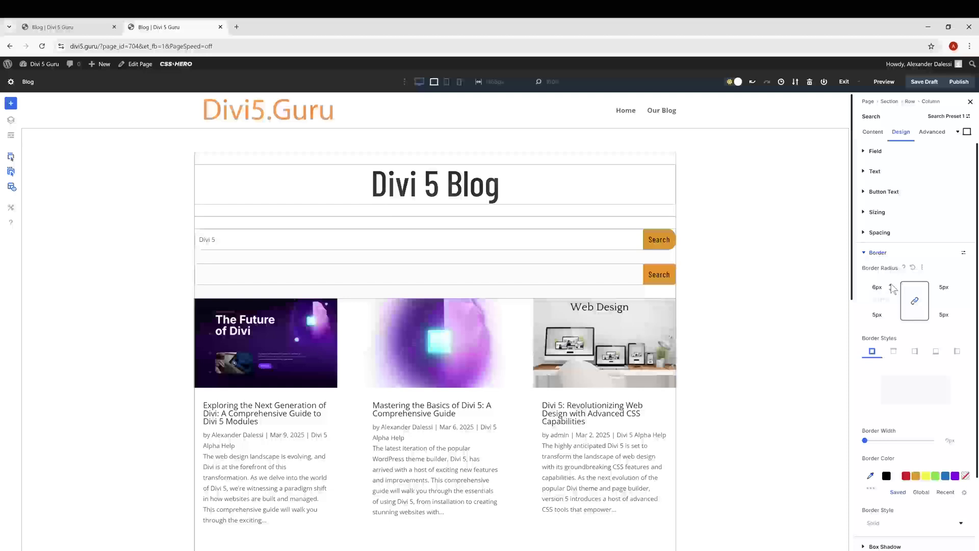
pyautogui.click(891, 286)
pyautogui.click(890, 287)
pyautogui.click(890, 286)
pyautogui.click(891, 286)
pyautogui.click(890, 286)
pyautogui.click(890, 286)
pyautogui.click(890, 286)
pyautogui.click(890, 286)
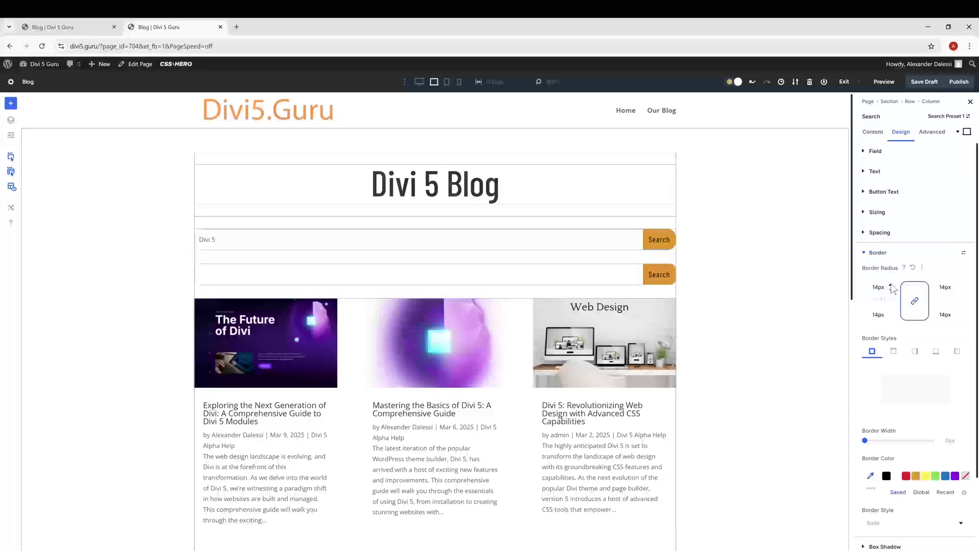
pyautogui.click(890, 286)
pyautogui.click(890, 286)
pyautogui.click(891, 286)
pyautogui.click(890, 286)
pyautogui.click(890, 286)
pyautogui.click(891, 286)
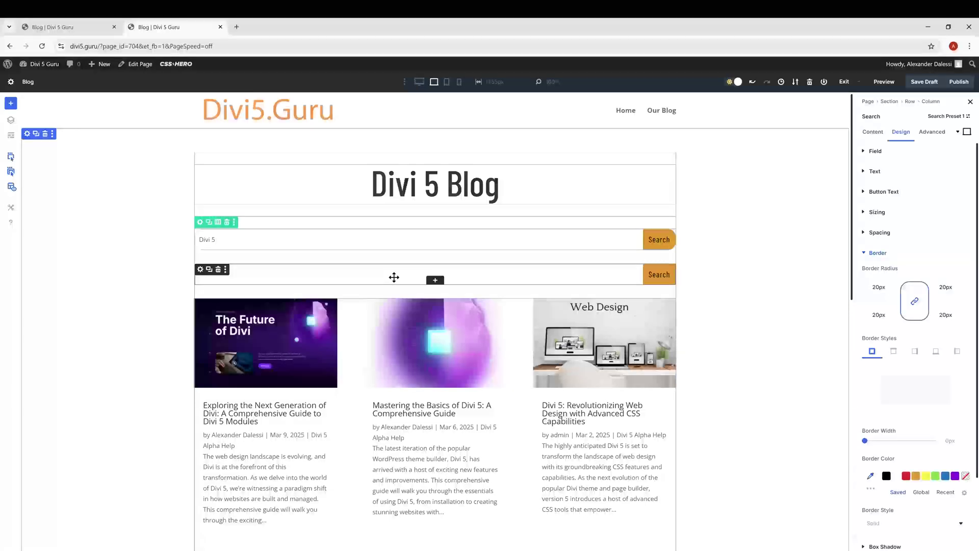
# Step: Delete the existing Search Preset 3 and save the module's current styles as a new Search Preset 3
pyautogui.click(944, 121)
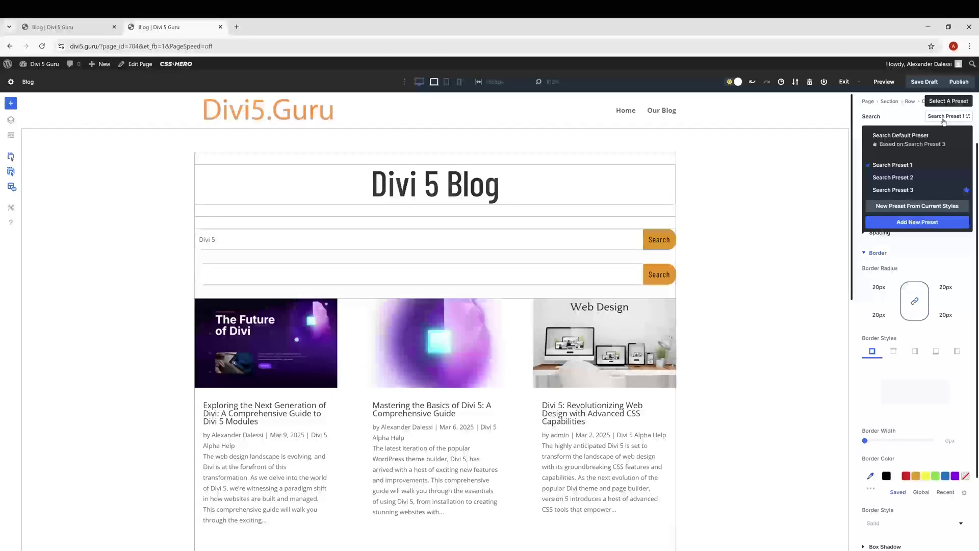
pyautogui.click(967, 190)
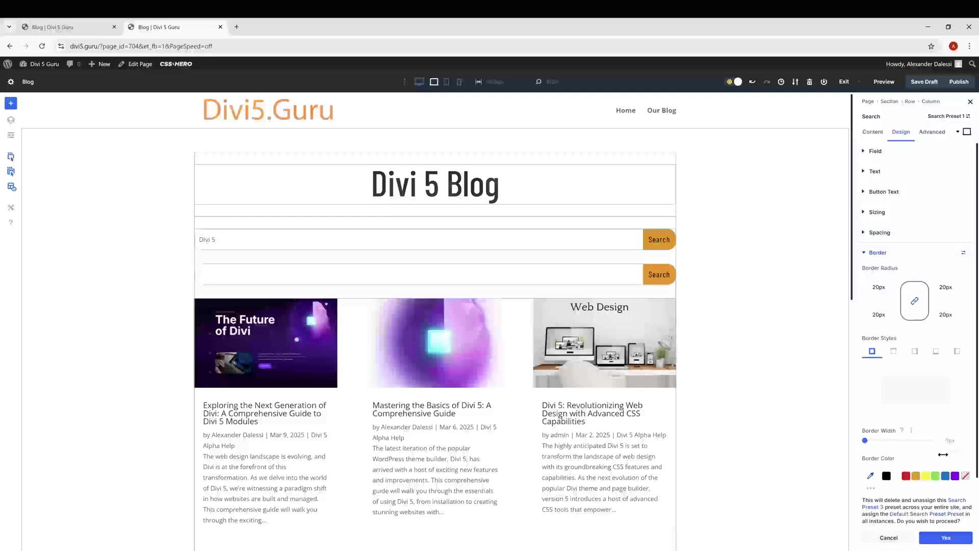
pyautogui.click(957, 540)
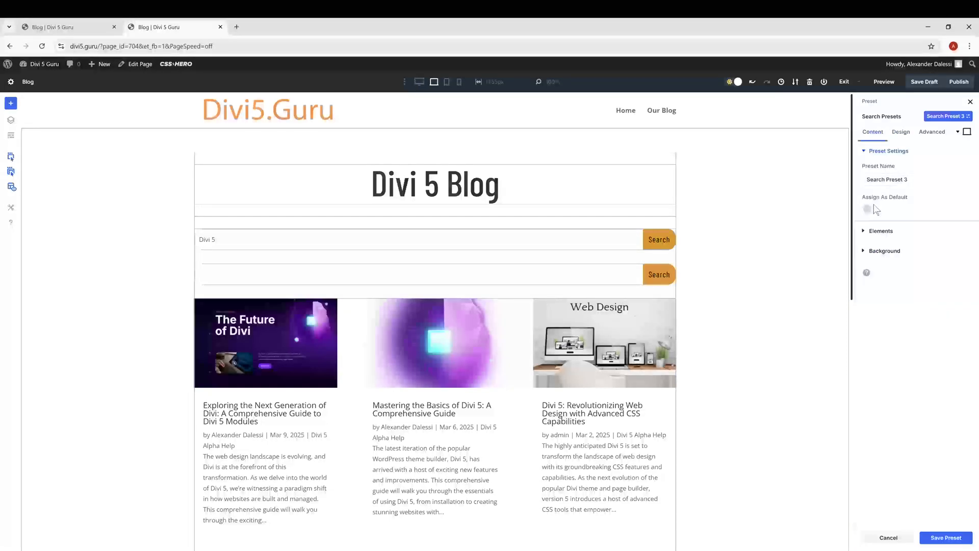
pyautogui.press('Return')
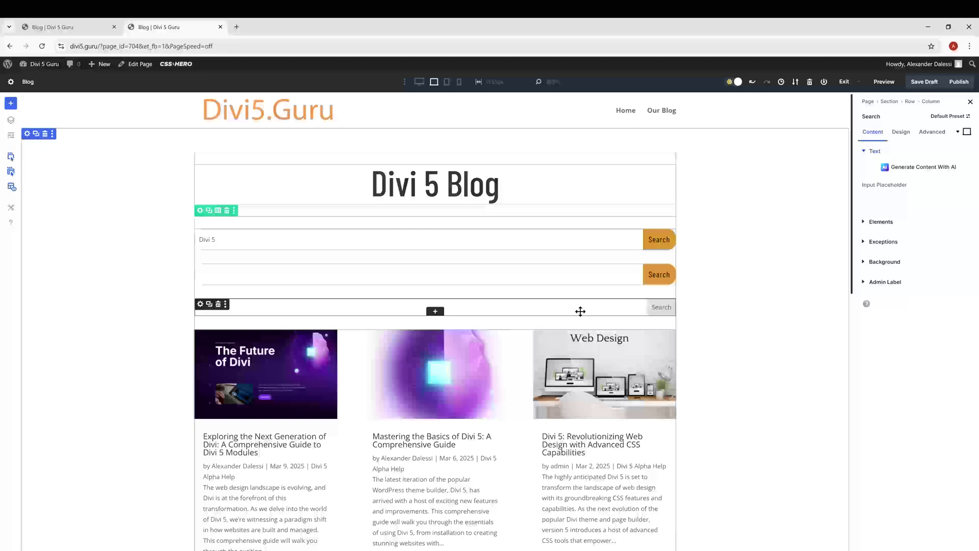
# Step: Assign Search Preset 3 as the default preset for Search modules
pyautogui.click(619, 276)
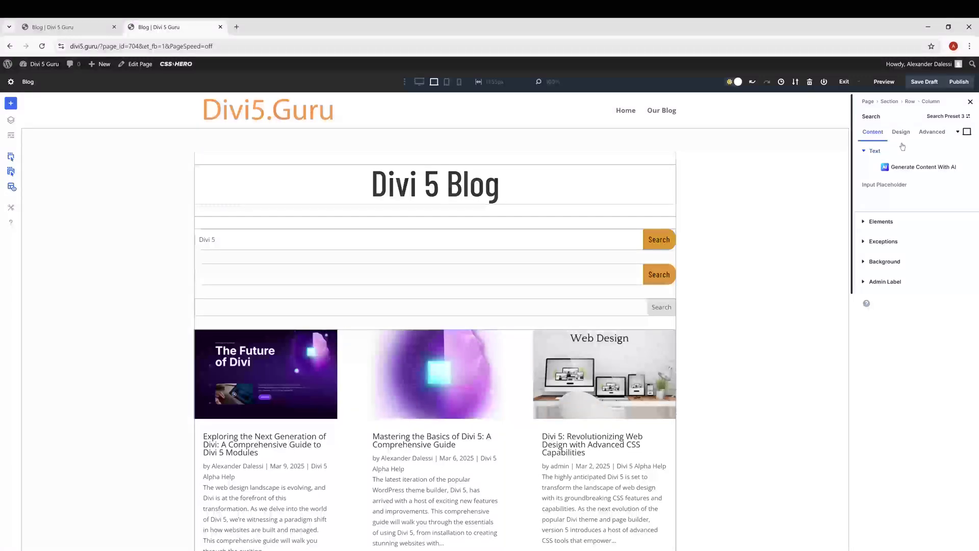
pyautogui.click(946, 117)
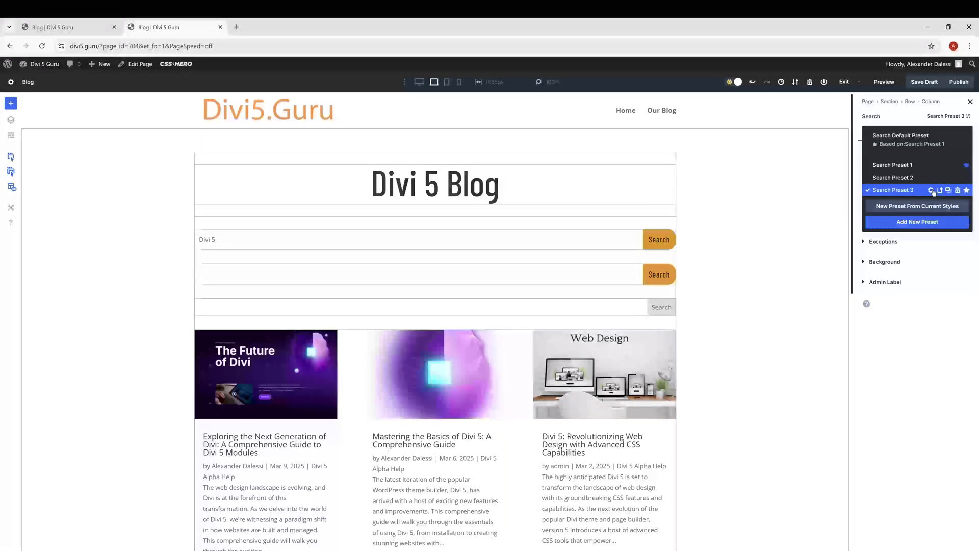
pyautogui.click(932, 190)
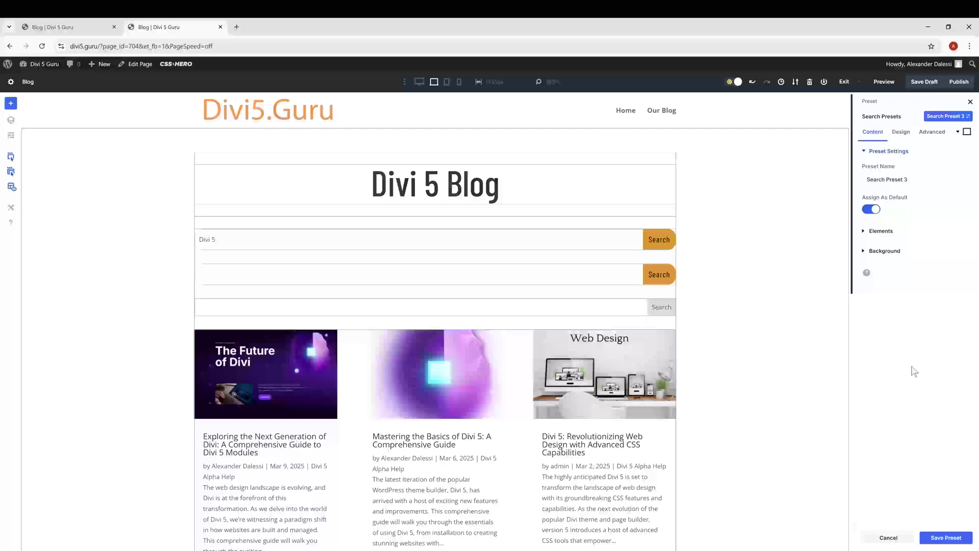
pyautogui.click(525, 312)
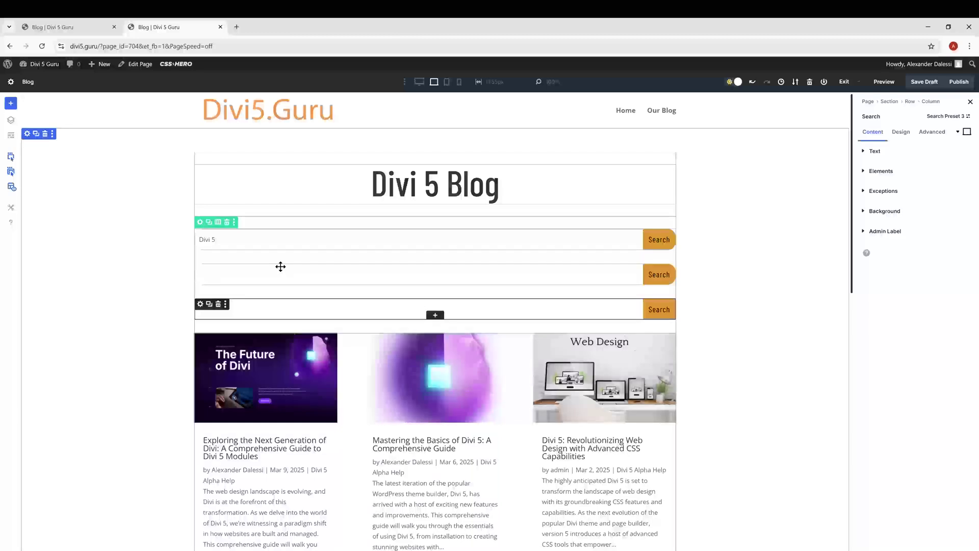
# Step: Insert another Search module below the "Divi 5" search bar, check its preset list, and open the module picker beneath it
pyautogui.click(435, 315)
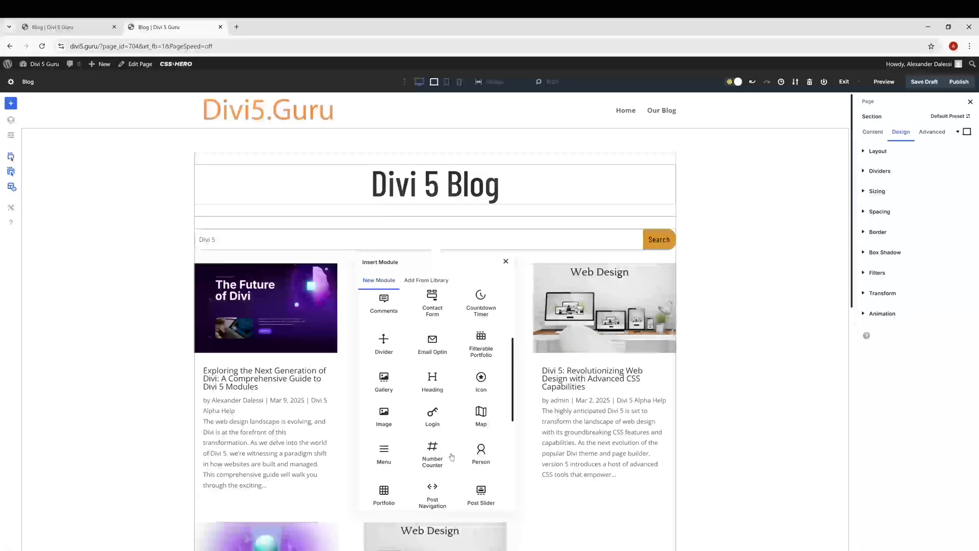
pyautogui.scroll(-2, 452, 457)
pyautogui.click(481, 457)
pyautogui.click(950, 116)
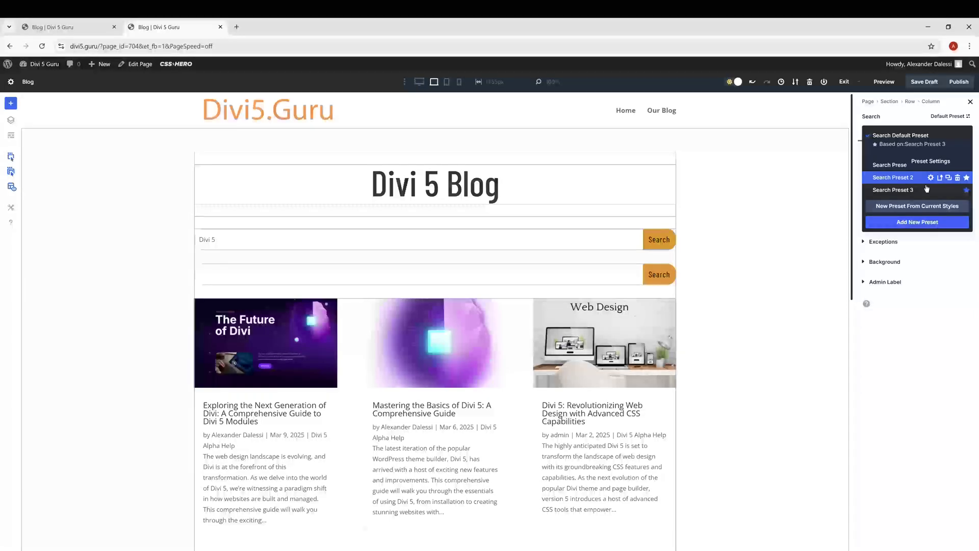
pyautogui.click(436, 287)
pyautogui.scroll(-3, 459, 408)
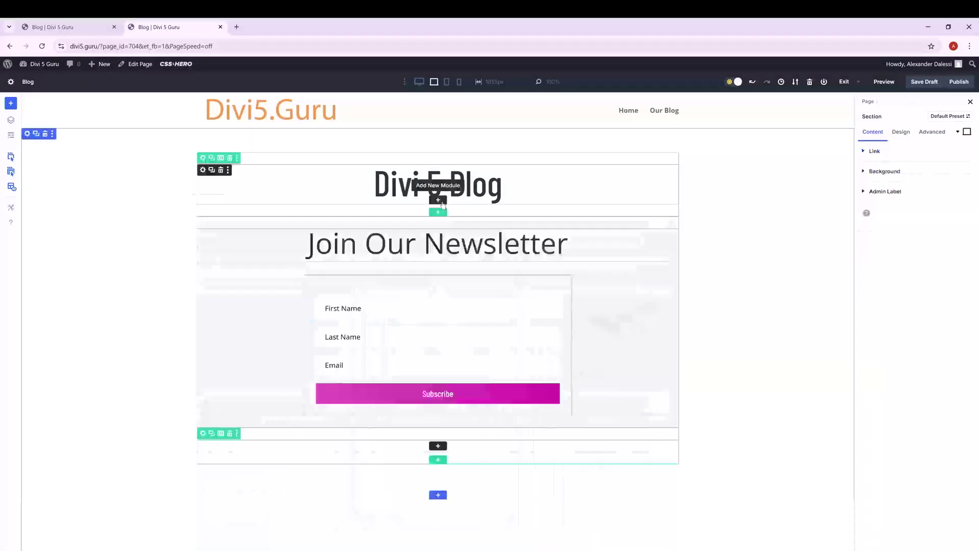
# Step: Insert a Search module below the "Divi 5 Blog" heading and a Blog module beneath it
pyautogui.click(437, 200)
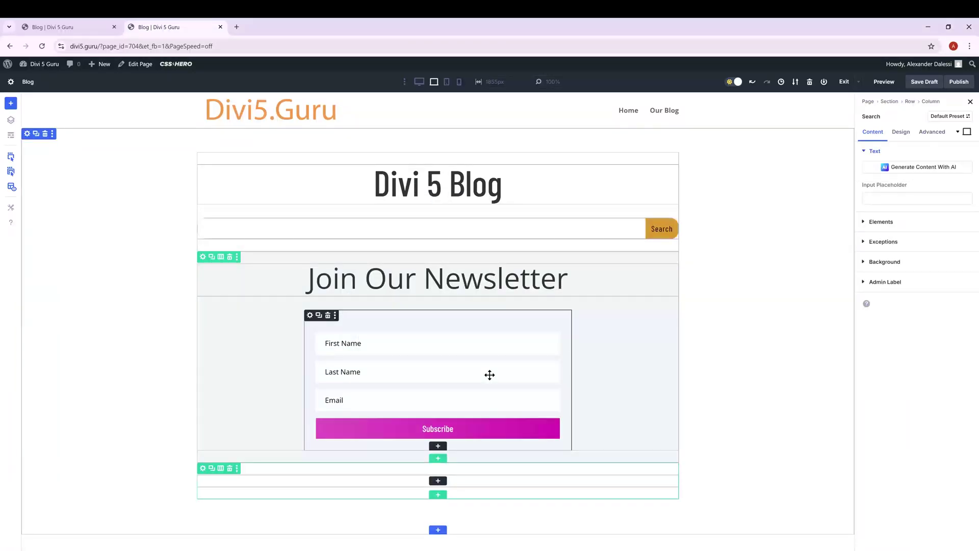
pyautogui.click(438, 481)
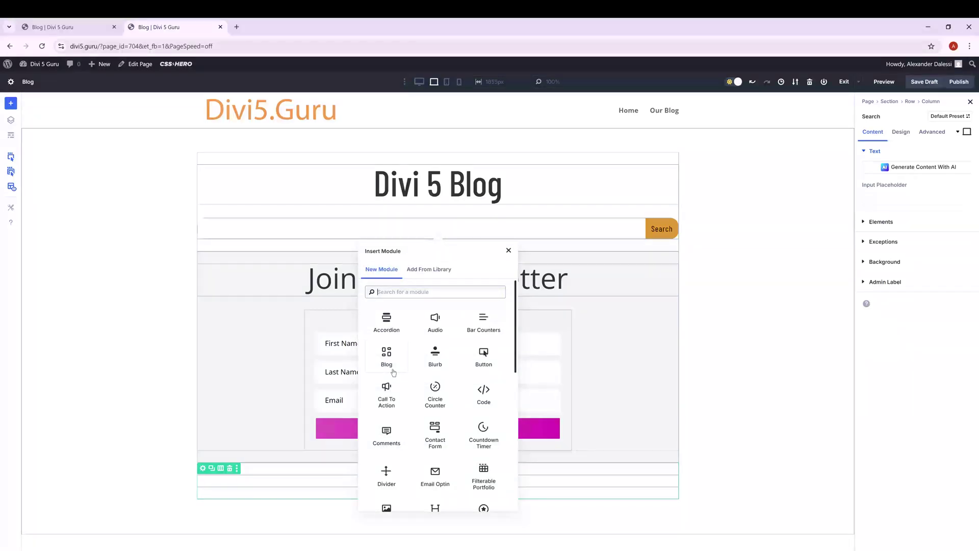
pyautogui.click(393, 373)
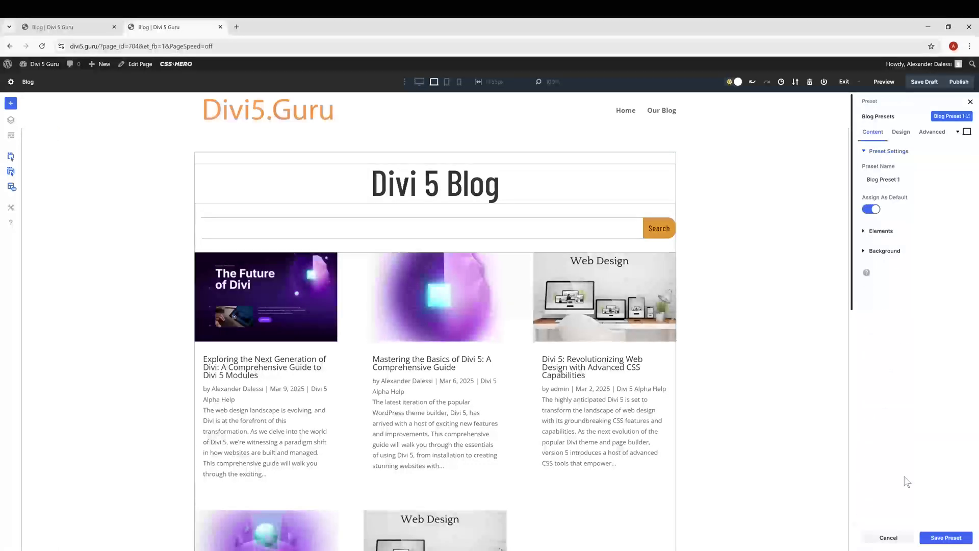
# Step: Save Blog Preset 1 as the default preset for Blog modules across the entire site
pyautogui.click(948, 540)
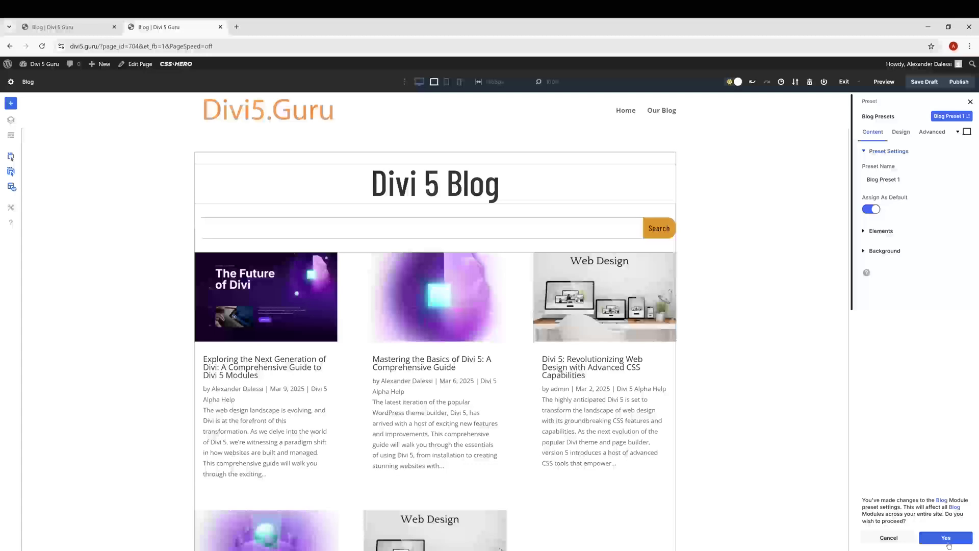
pyautogui.click(948, 540)
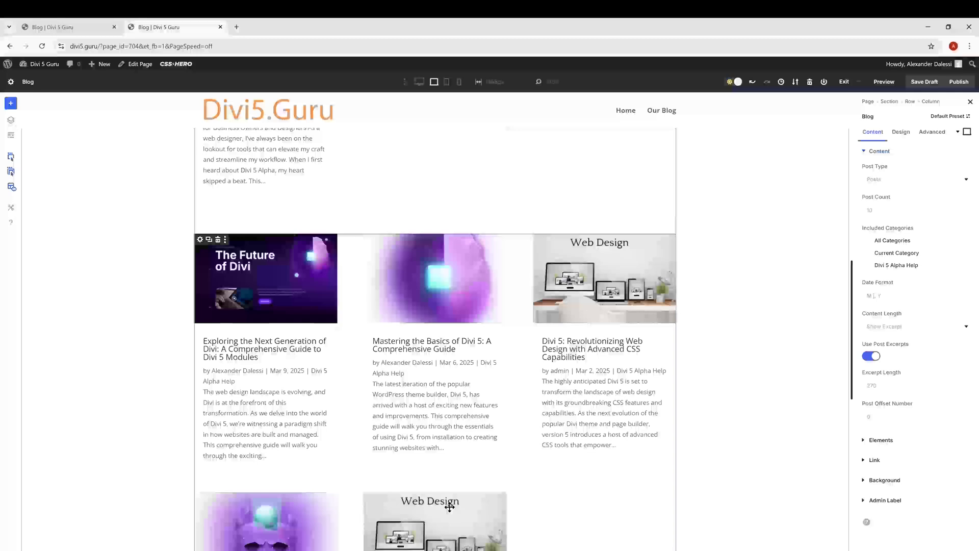
pyautogui.scroll(-10, 706, 306)
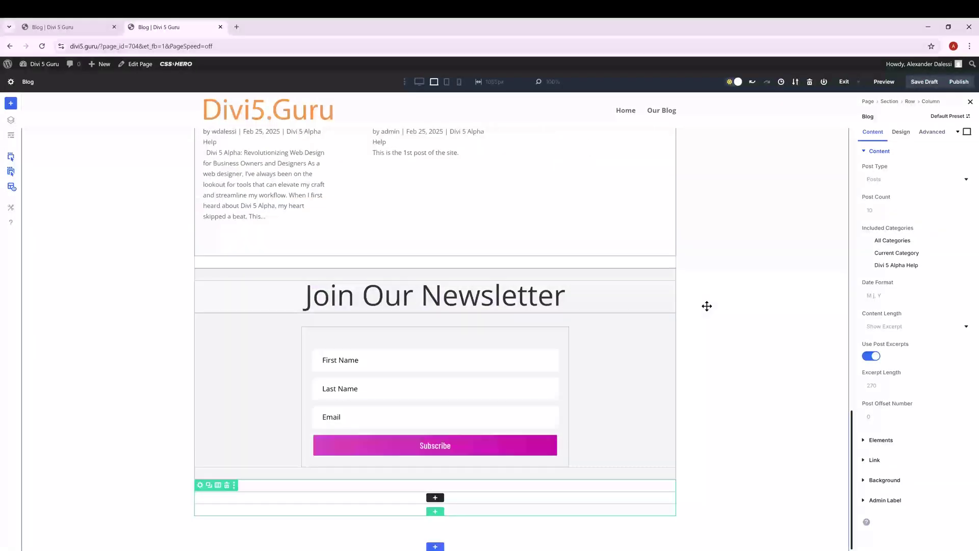